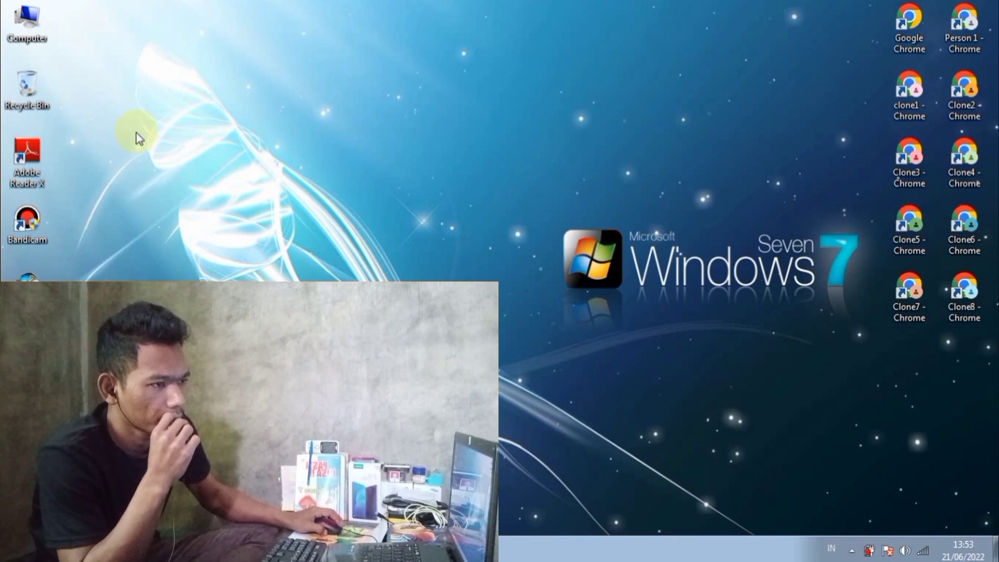
pyautogui.click(51, 39)
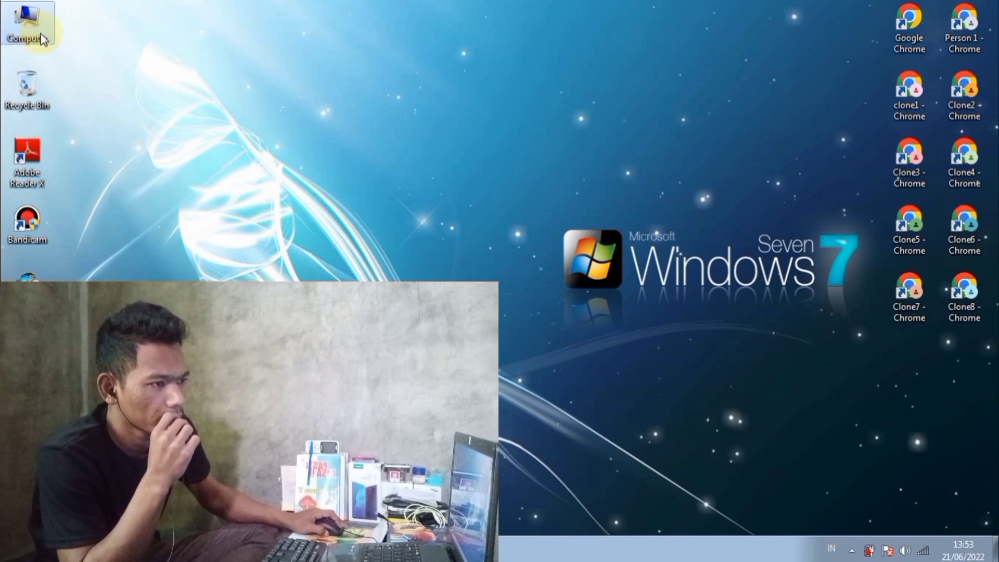
pyautogui.click(307, 110)
pyautogui.rightClick(307, 110)
pyautogui.click(366, 167)
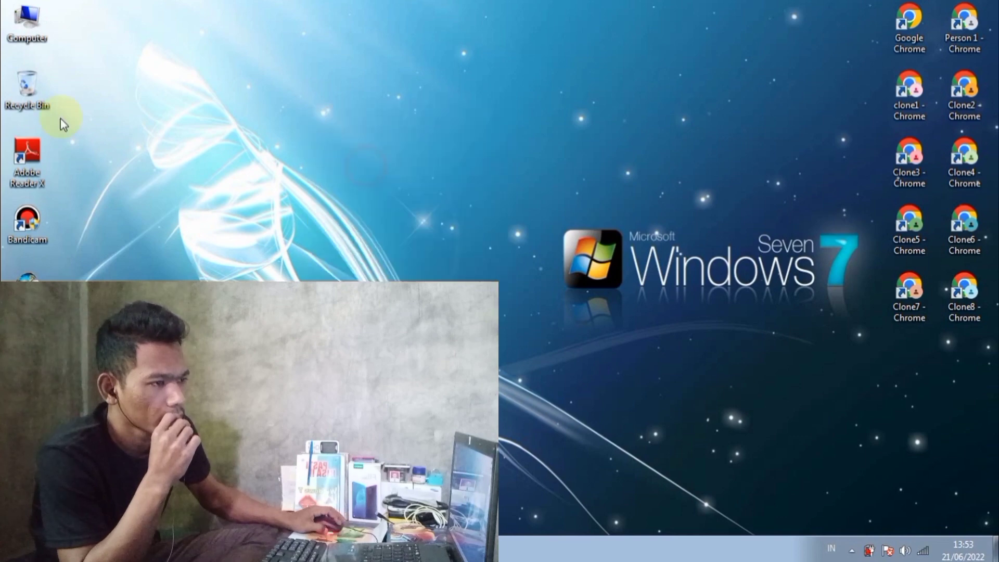
pyautogui.click(41, 27)
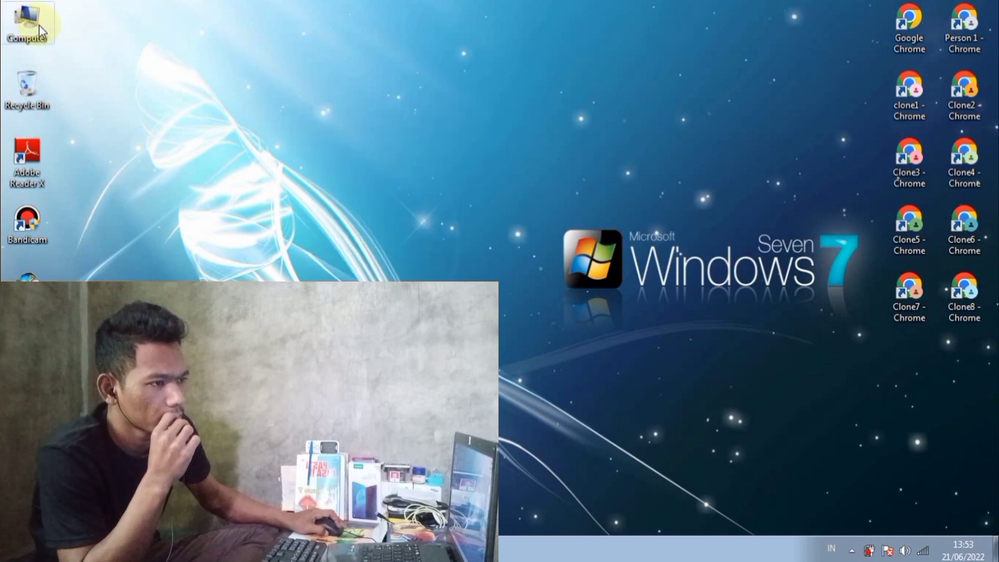
pyautogui.doubleClick(39, 25)
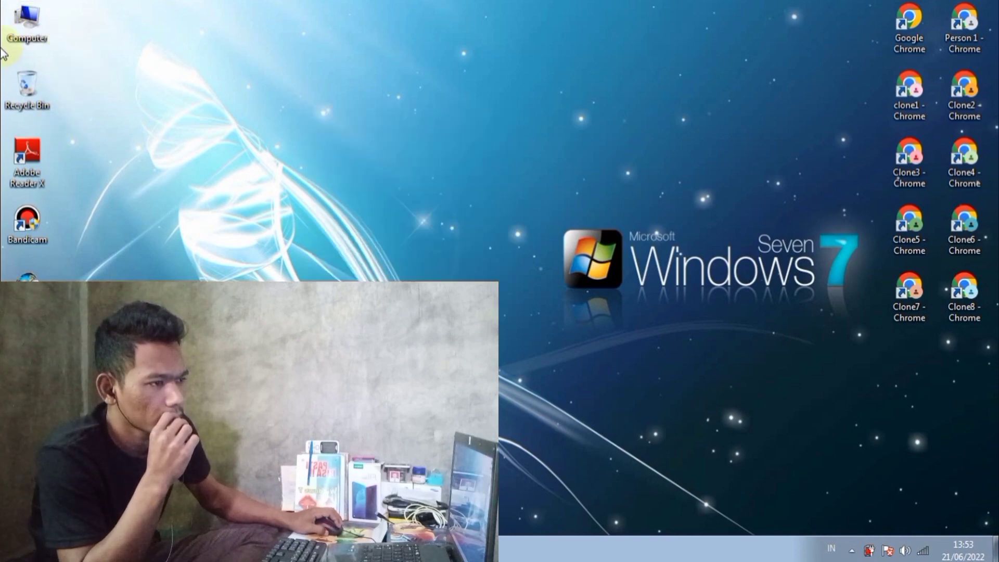
# Open the system properties of Computer and maximize the window.
pyautogui.rightClick(46, 27)
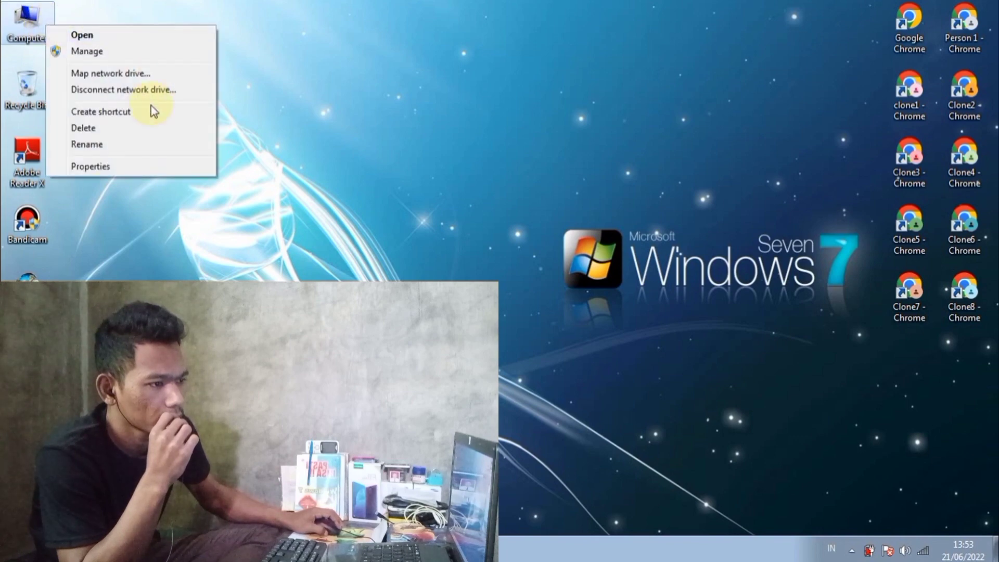
pyautogui.click(130, 167)
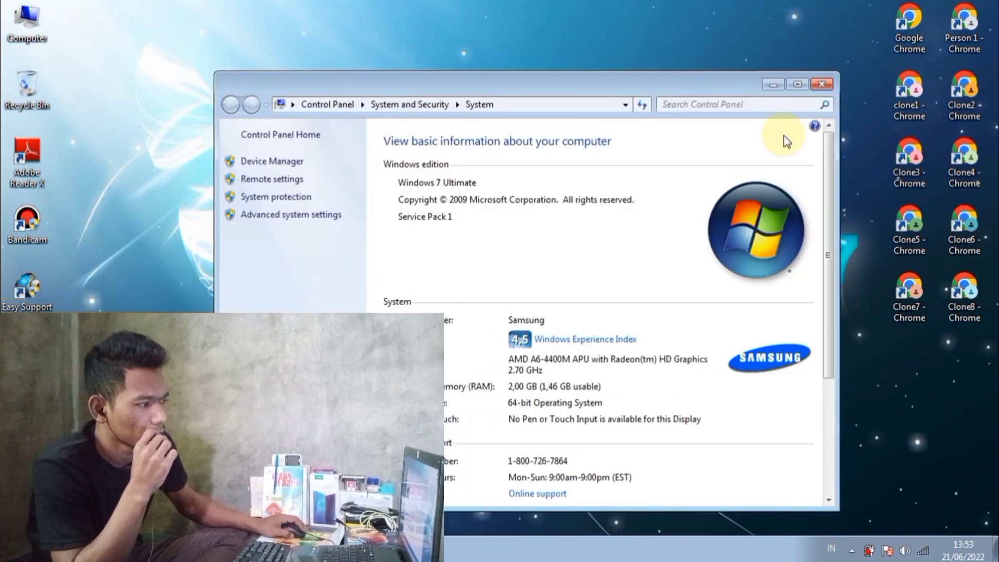
pyautogui.click(798, 84)
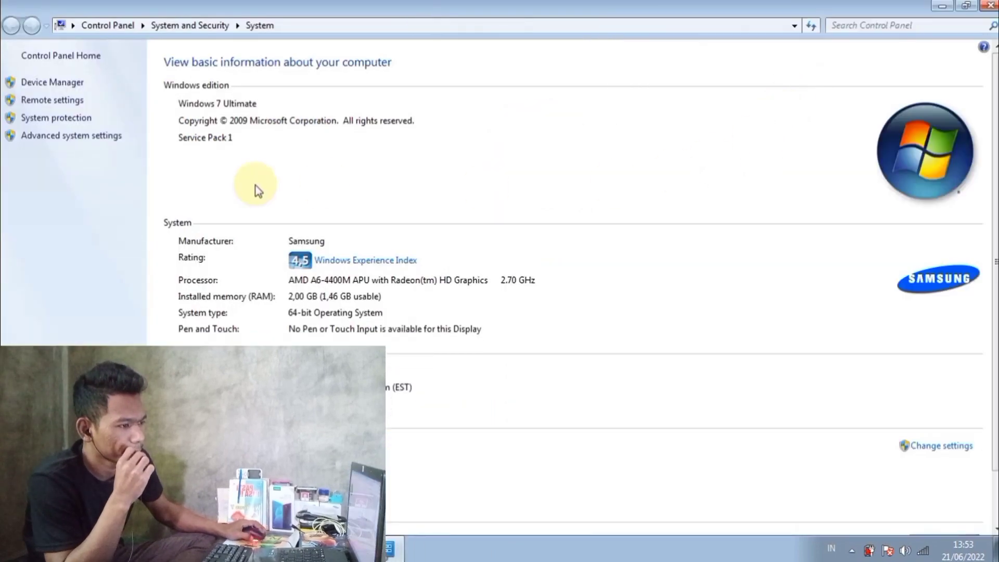
# Examine the computer's processor, installed memory and system type information, and close the System window.
pyautogui.scroll(-1, 298, 280)
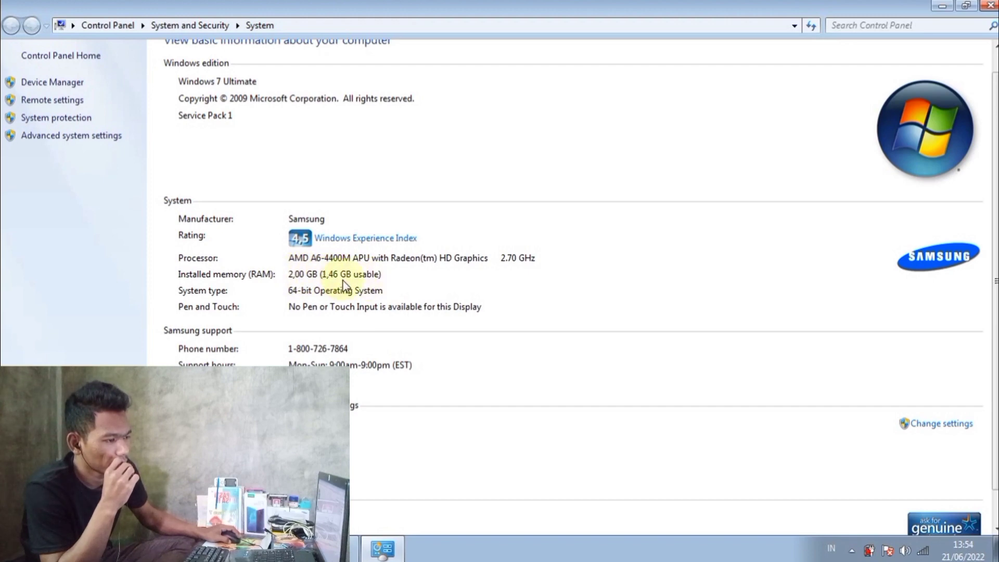
pyautogui.scroll(-1, 339, 278)
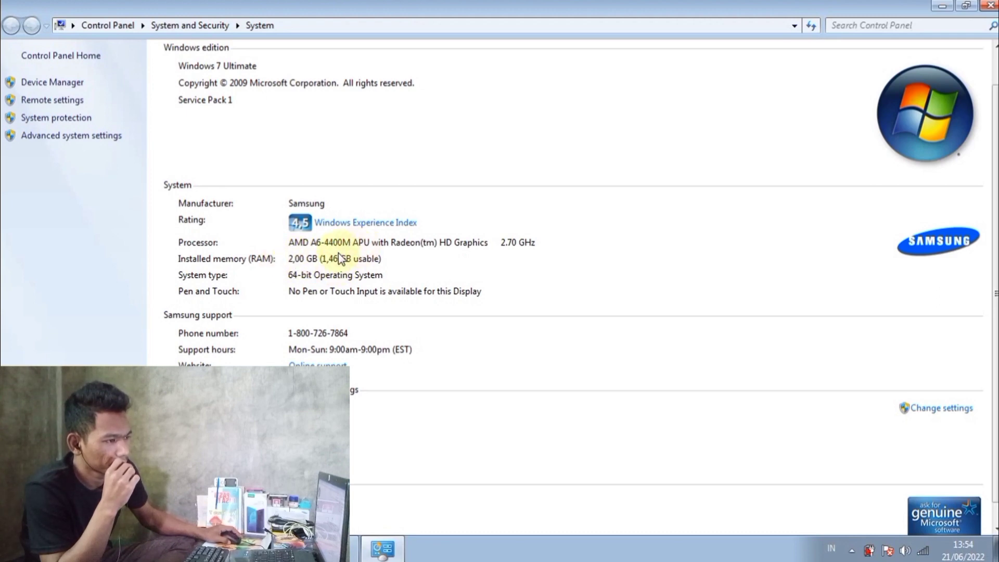
pyautogui.scroll(-1, 339, 257)
pyautogui.scroll(3, 340, 257)
pyautogui.scroll(-3, 339, 258)
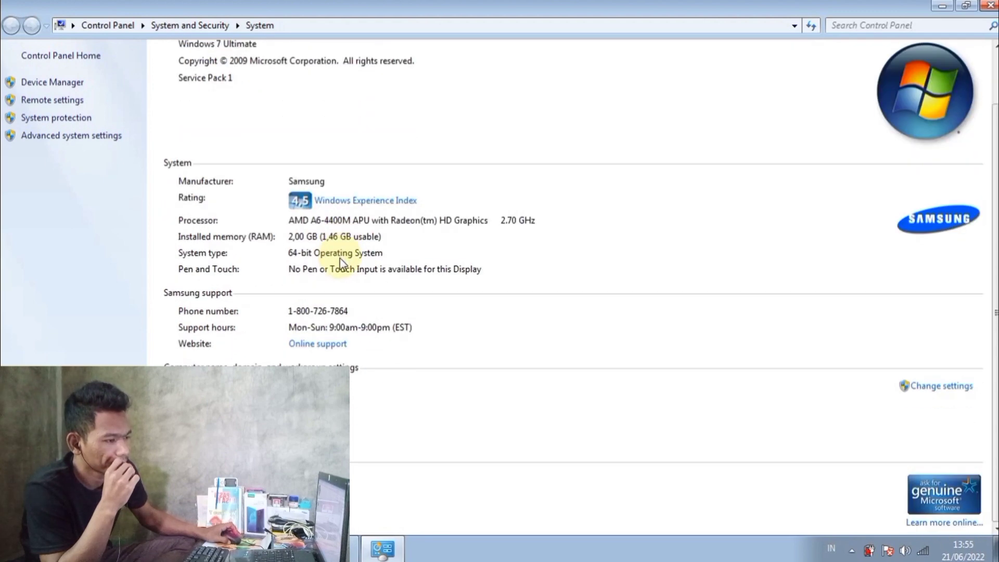
pyautogui.scroll(3, 339, 258)
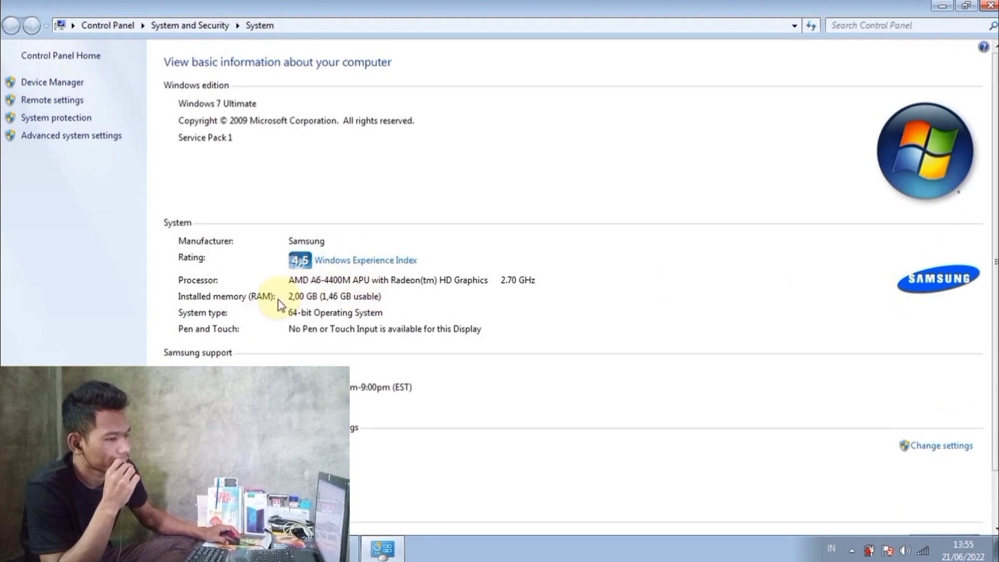
pyautogui.scroll(-1, 281, 305)
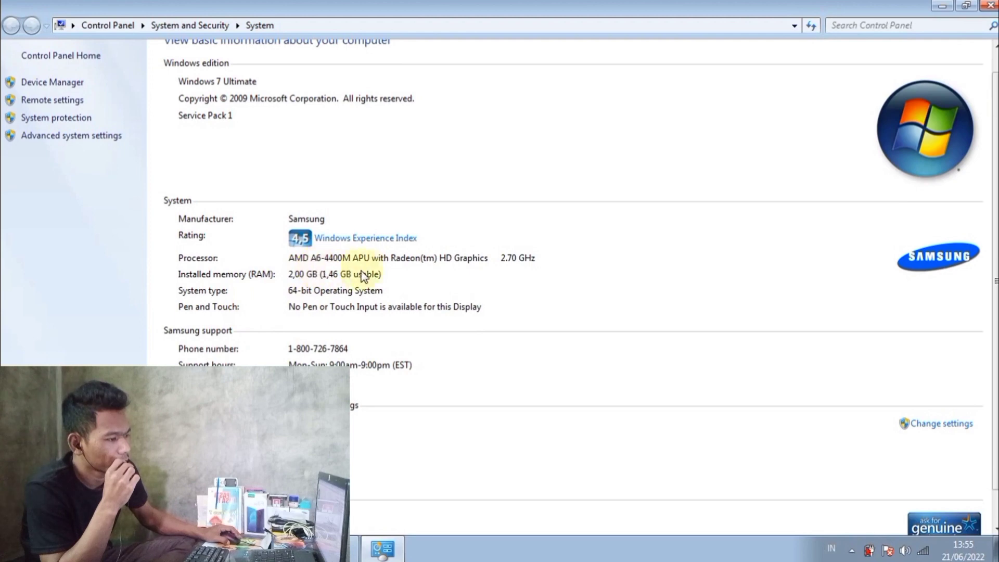
pyautogui.scroll(1, 508, 214)
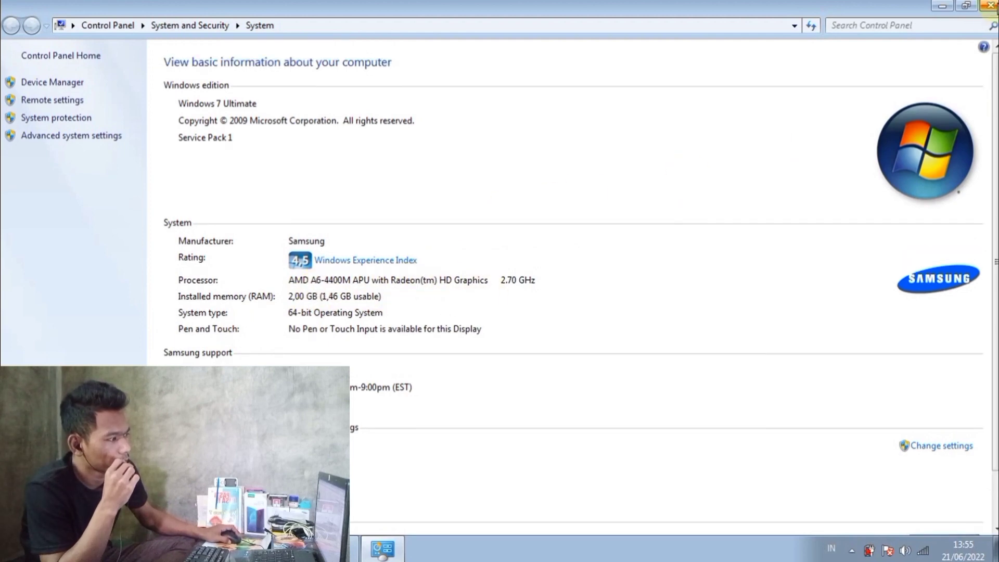
pyautogui.click(989, 6)
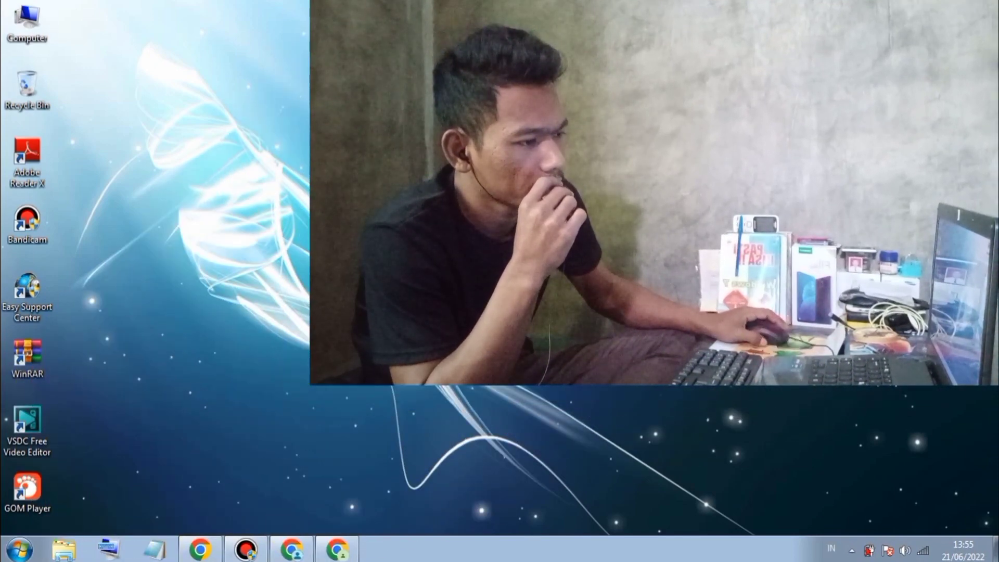
# Switch to the open Chrome window and search Google for "cpu z" using the earlier search suggestion.
pyautogui.click(290, 556)
pyautogui.click(290, 556)
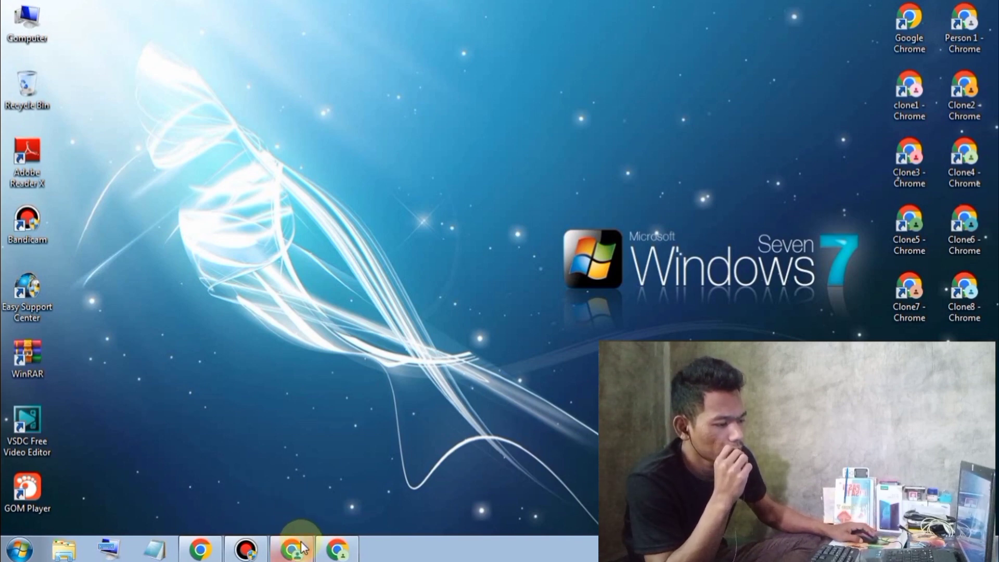
pyautogui.click(299, 555)
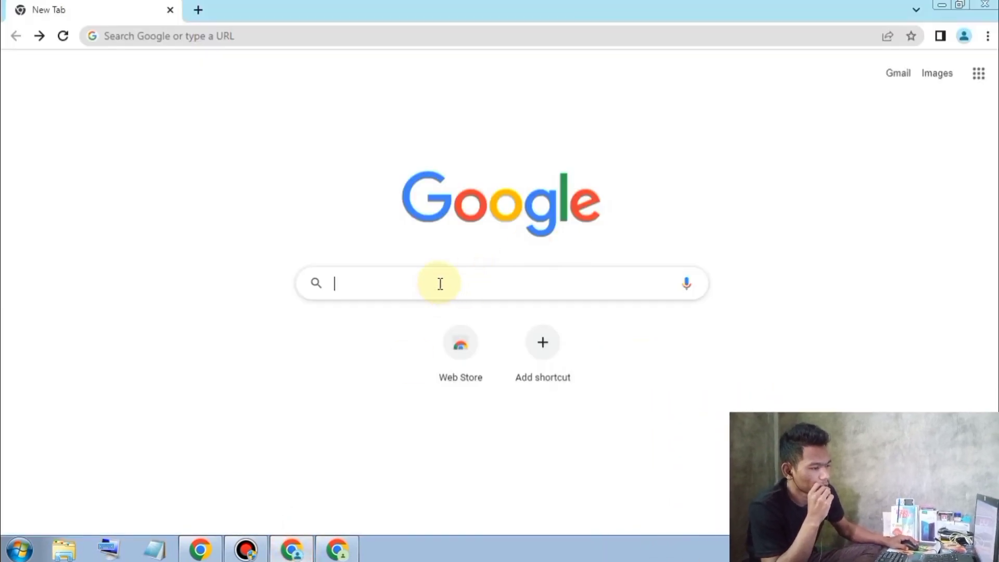
pyautogui.click(394, 287)
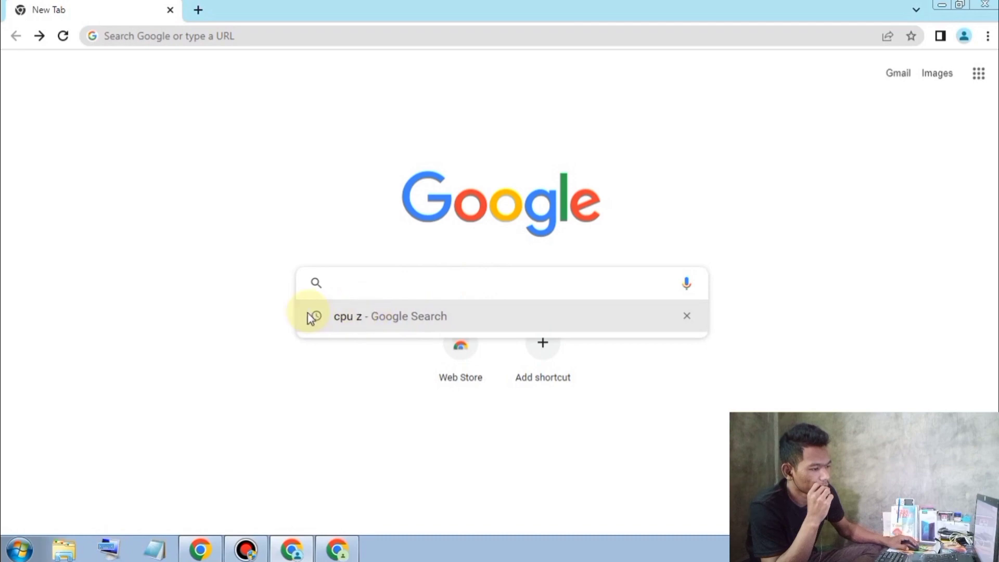
pyautogui.click(404, 319)
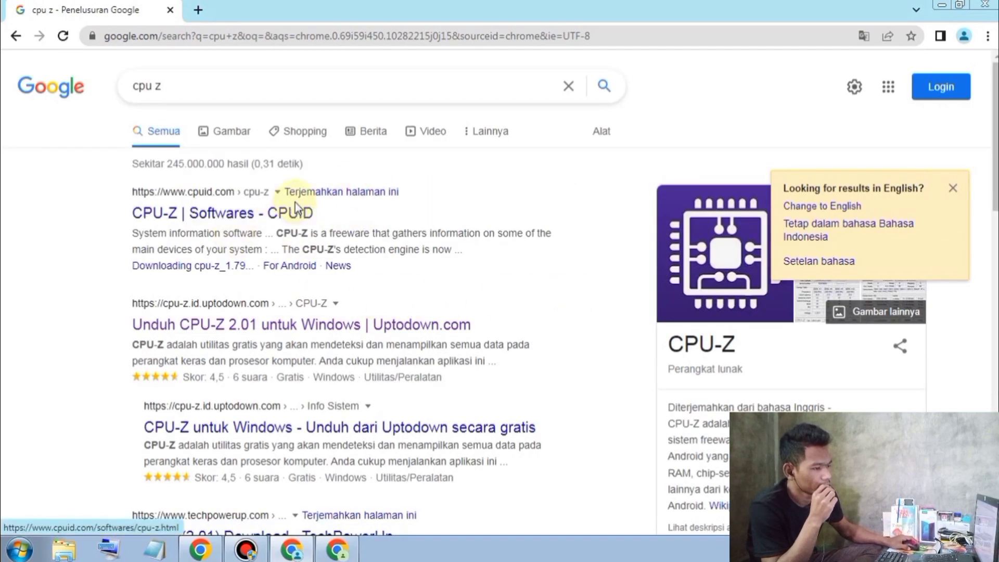
# Look through the search results and open the Uptodown download page for CPU-Z 2.01 for Windows.
pyautogui.scroll(-3, 273, 328)
pyautogui.scroll(3, 272, 328)
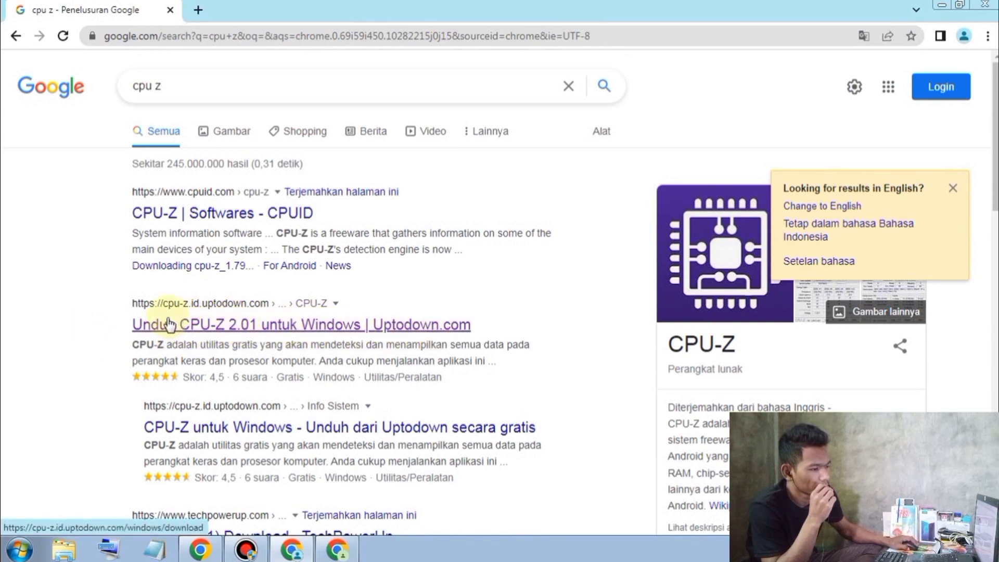
pyautogui.click(288, 327)
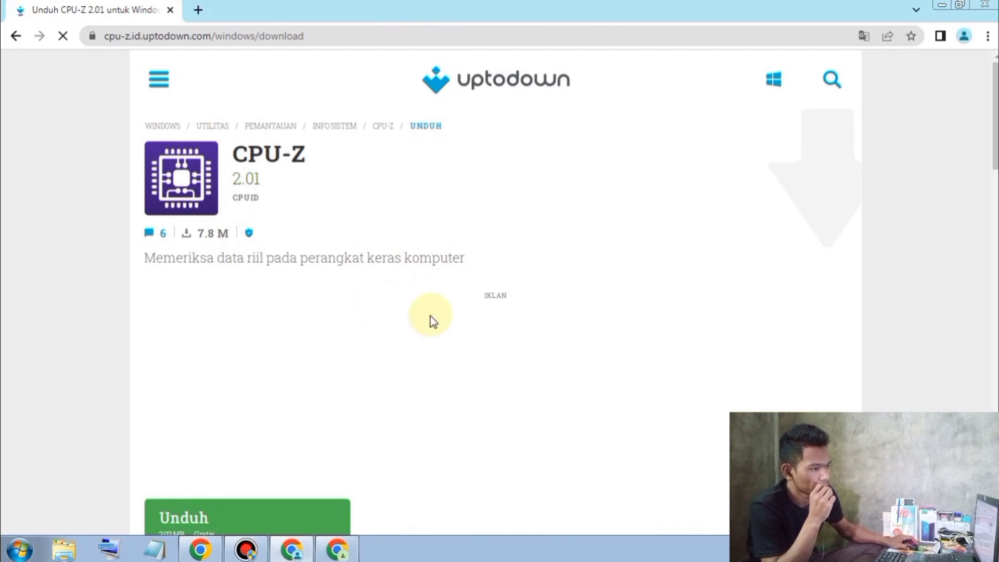
# Request the free CPU-Z download on the Uptodown page and go back to the previous pages.
pyautogui.scroll(-3, 425, 317)
pyautogui.scroll(3, 424, 317)
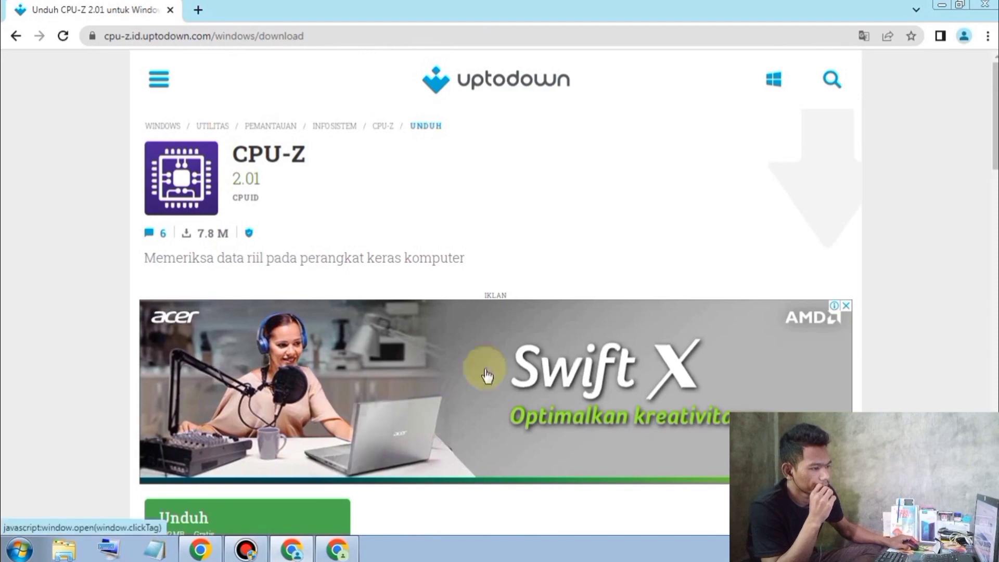
pyautogui.scroll(-4, 591, 335)
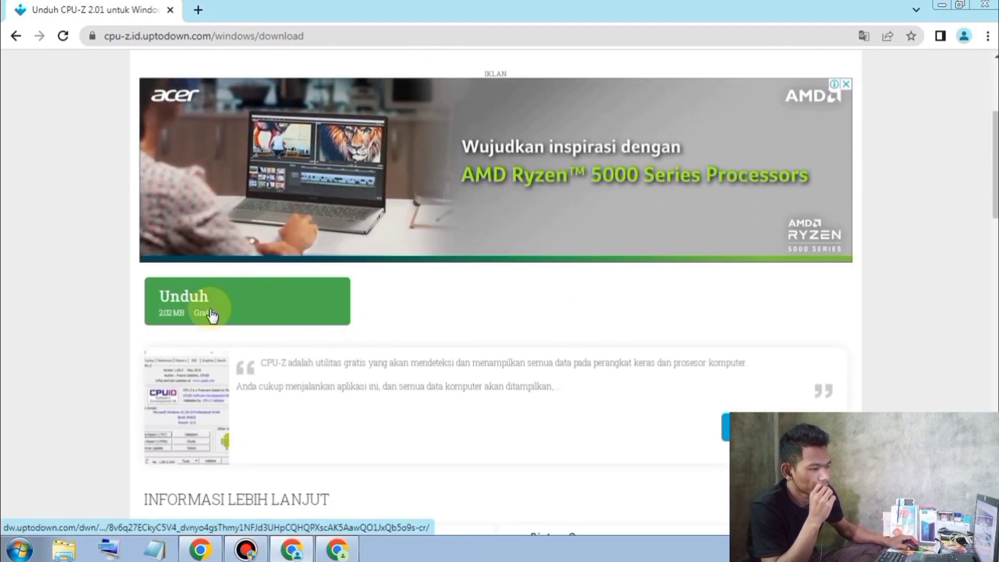
pyautogui.scroll(1, 224, 316)
pyautogui.click(227, 318)
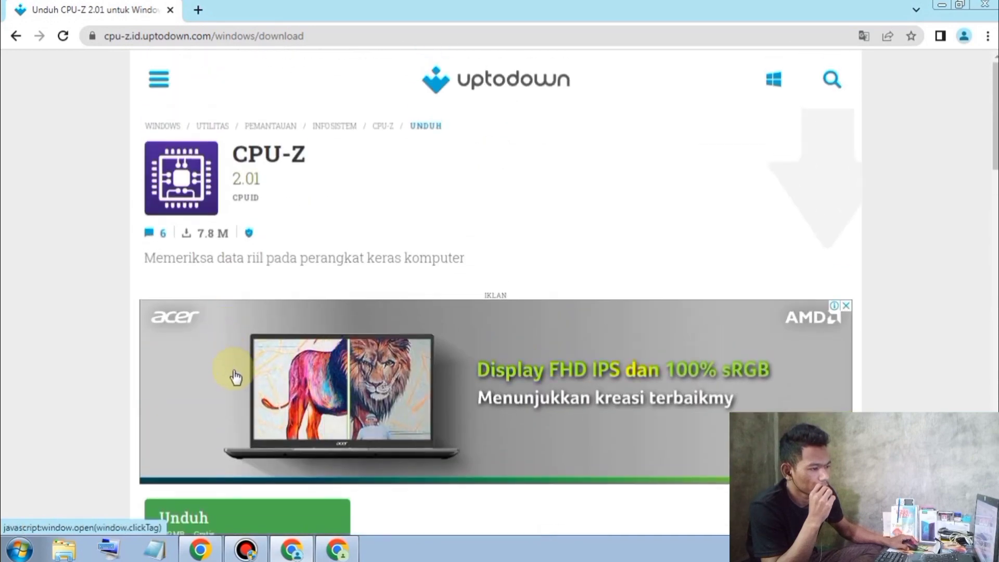
pyautogui.scroll(-4, 446, 385)
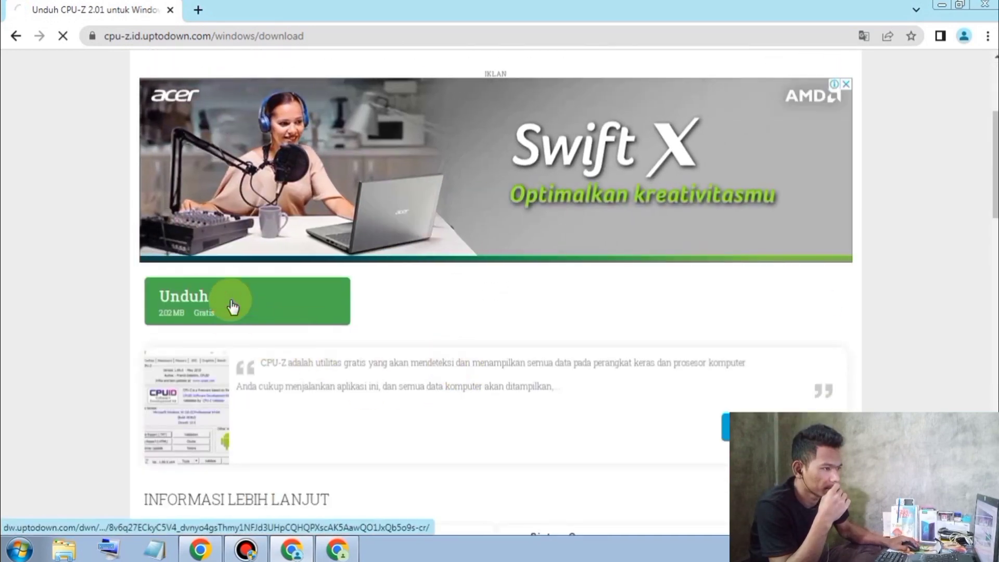
pyautogui.click(14, 38)
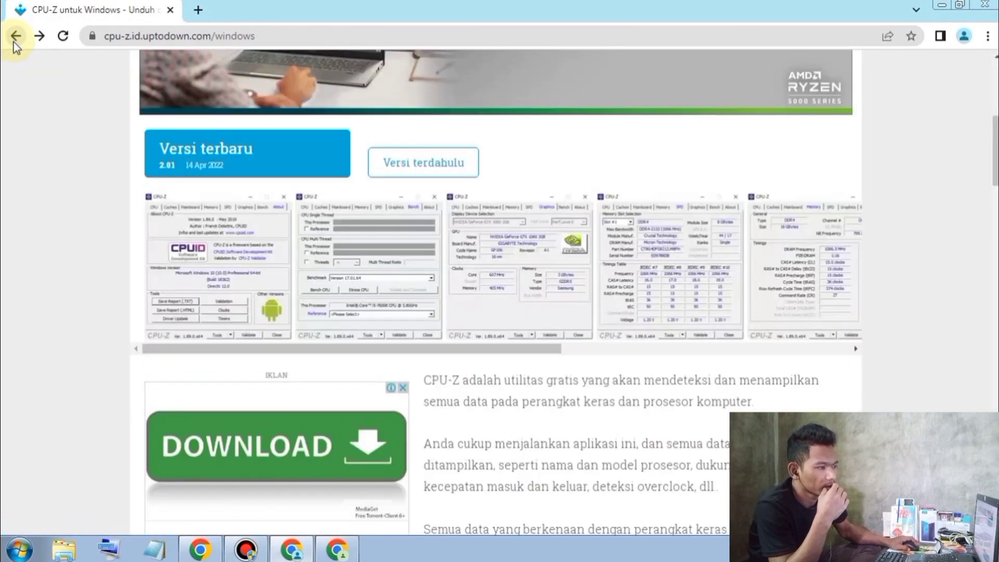
pyautogui.click(14, 37)
pyautogui.click(15, 37)
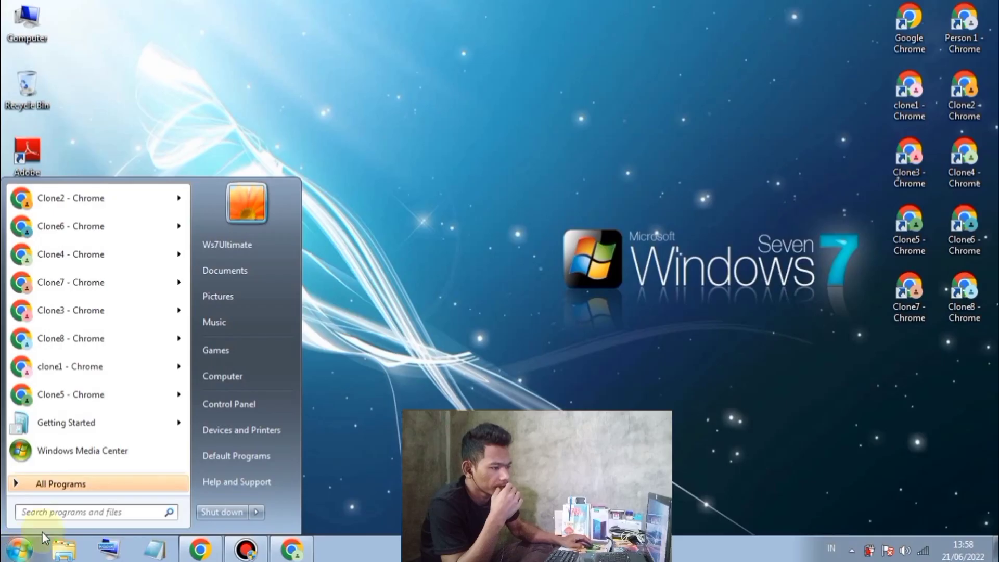
# Browse drive D: to the UPGRADE HARDWARE folder inside PROGRAM INSTALASI SOFTWARE > PROGRAM INSTALL APLIKASI.
pyautogui.click(258, 376)
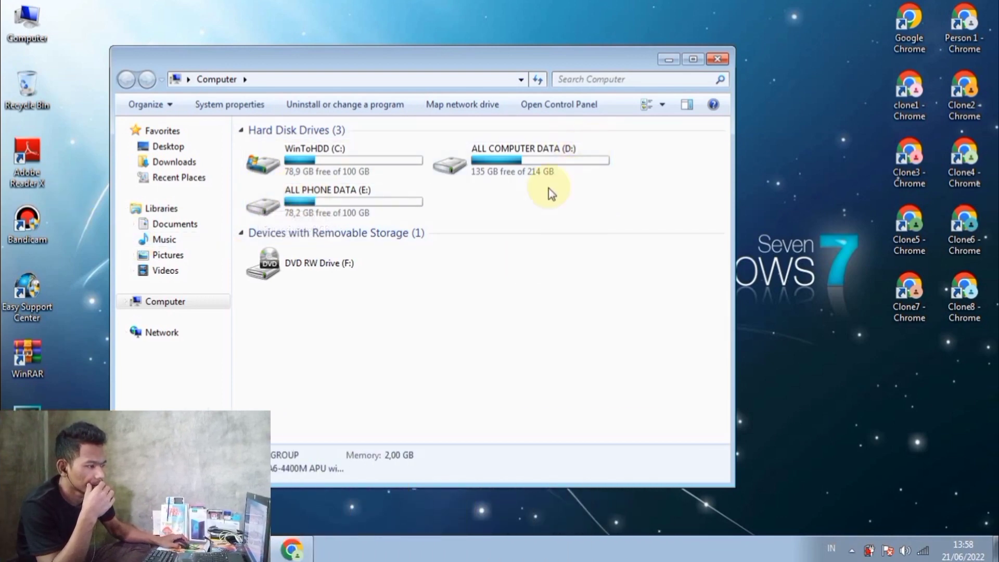
pyautogui.click(557, 170)
pyautogui.doubleClick(558, 170)
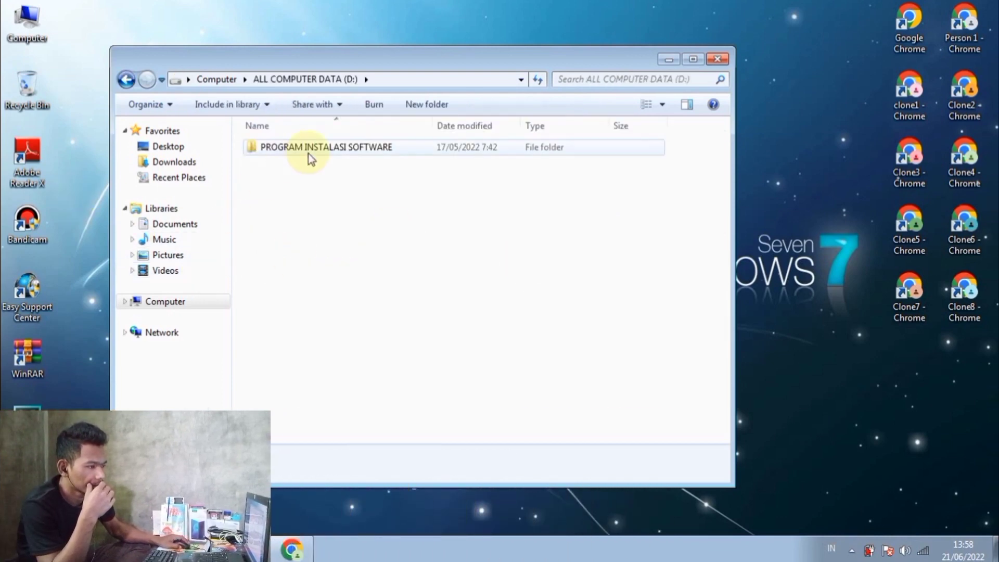
pyautogui.click(335, 151)
pyautogui.doubleClick(334, 150)
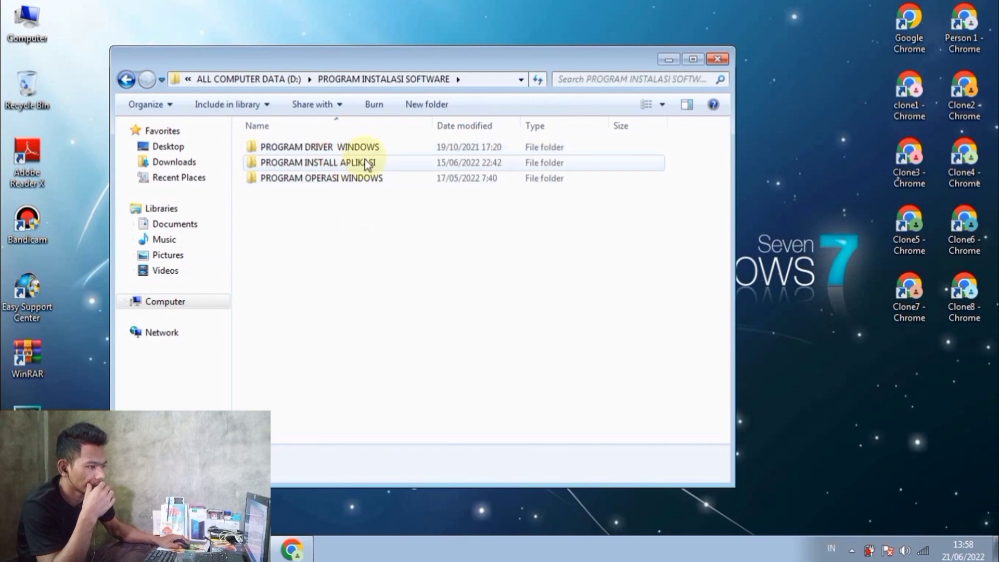
pyautogui.doubleClick(364, 163)
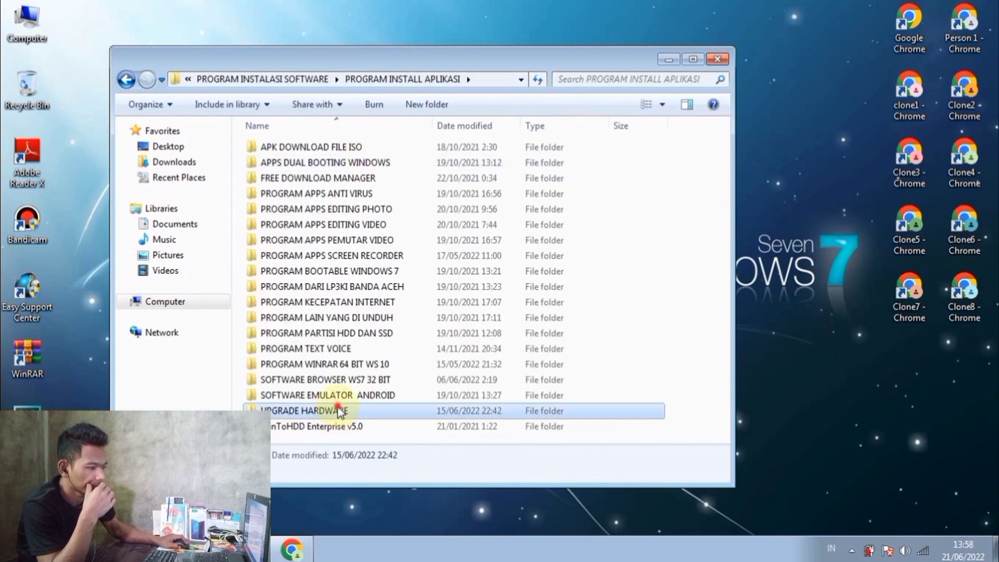
pyautogui.doubleClick(338, 406)
# Run the cpu-z-2-01 installer as administrator, accept the license agreement and continue to the destination location page.
pyautogui.click(340, 149)
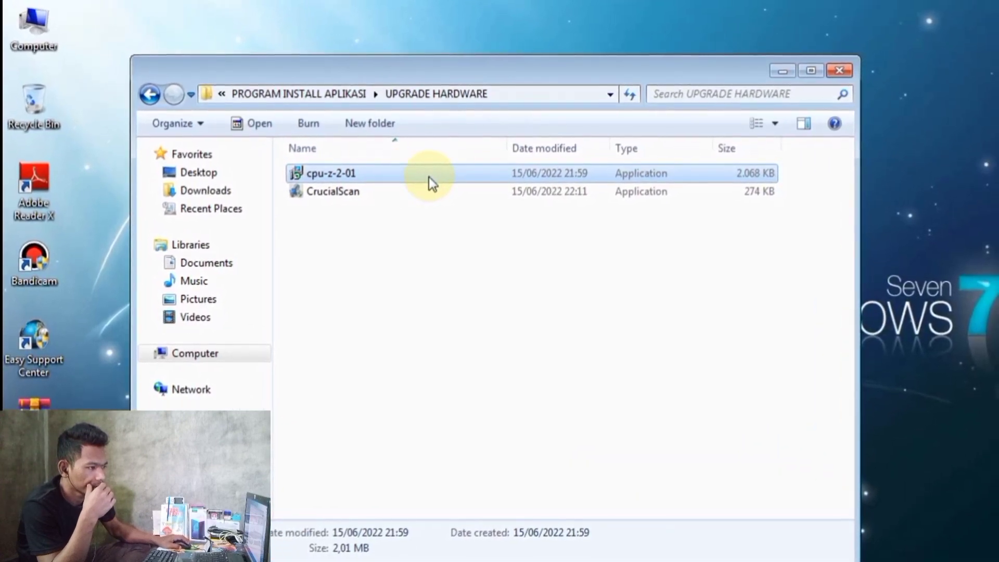
pyautogui.rightClick(428, 177)
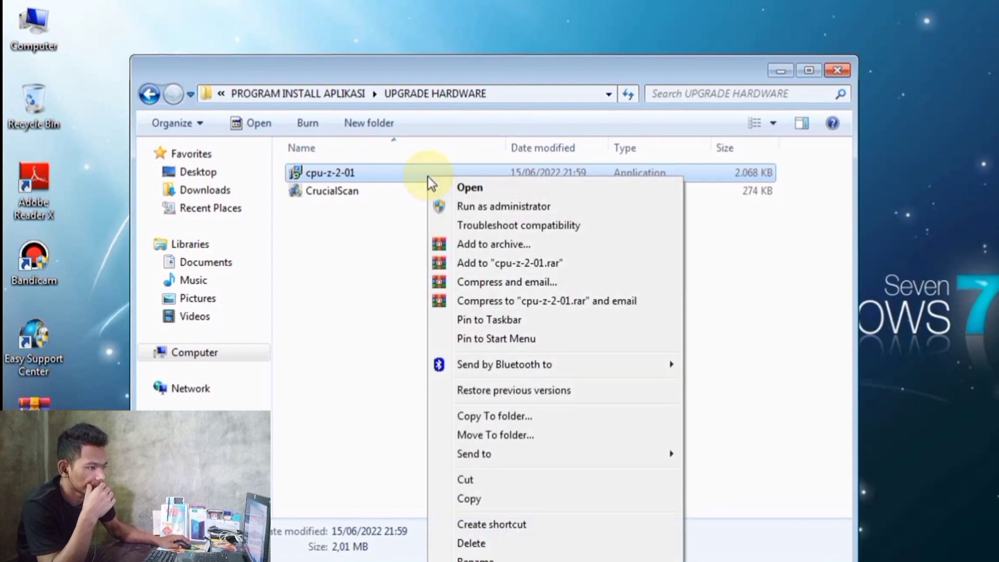
pyautogui.click(560, 208)
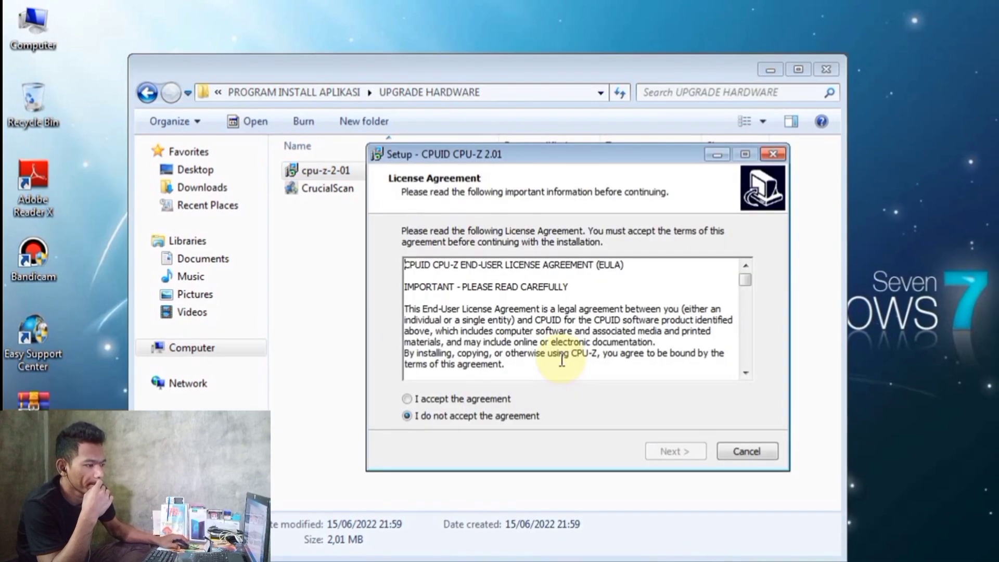
pyautogui.click(484, 399)
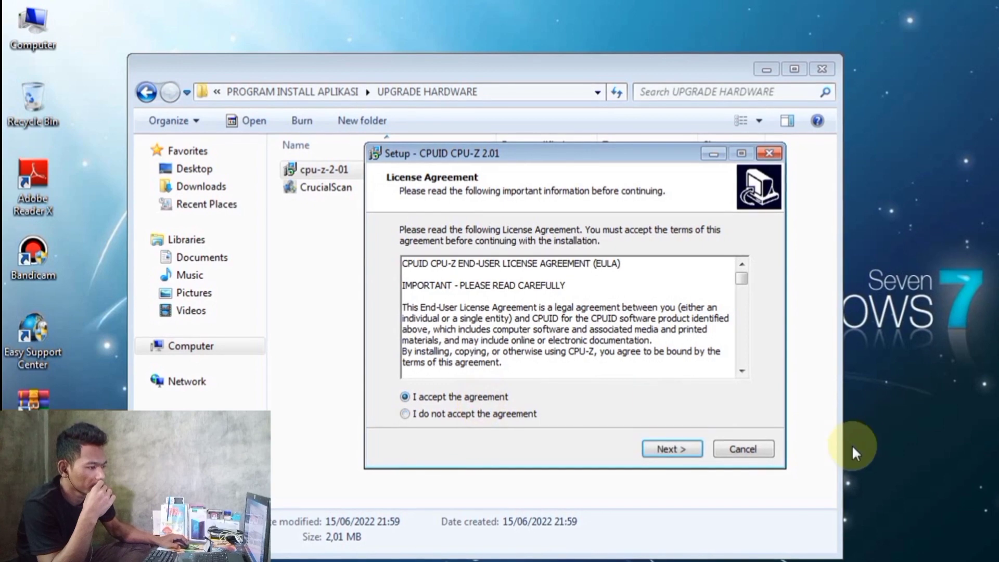
pyautogui.click(680, 448)
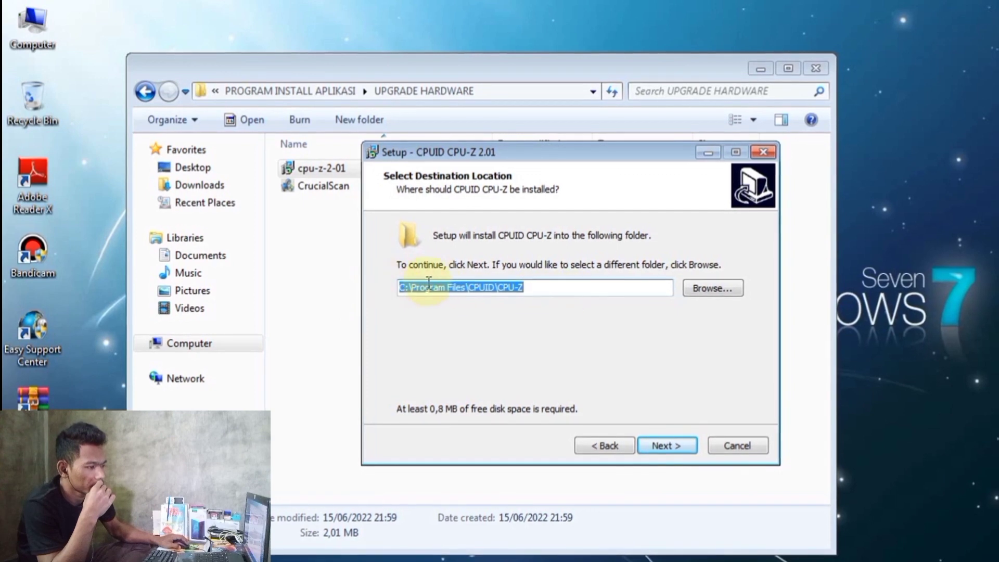
pyautogui.click(718, 286)
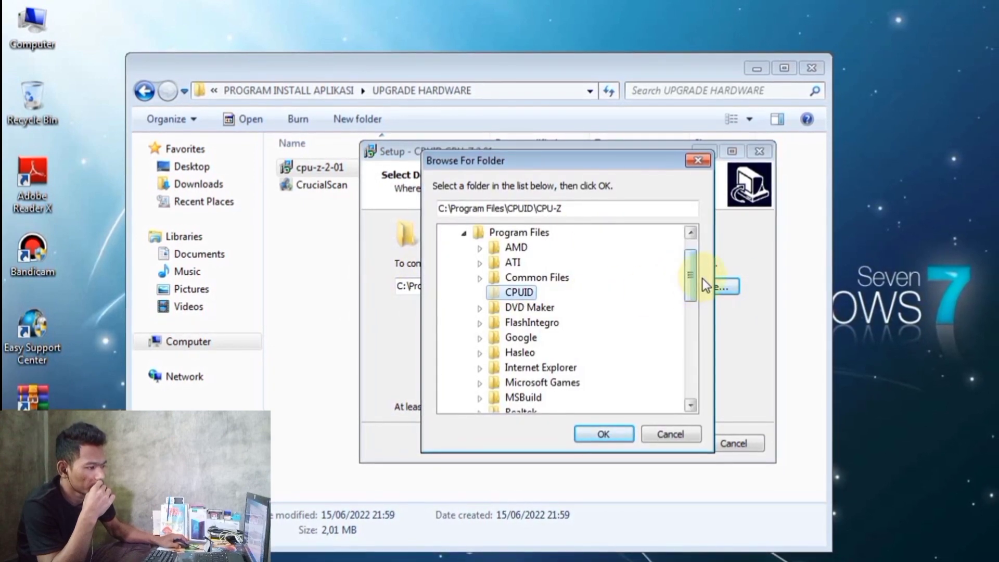
pyautogui.moveTo(691, 280); pyautogui.dragTo(701, 370)
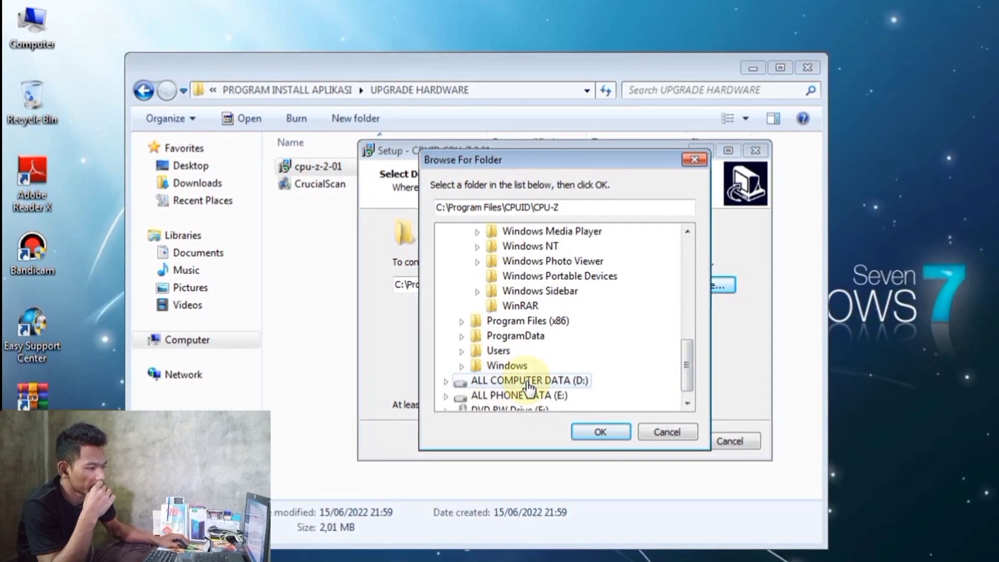
pyautogui.click(691, 159)
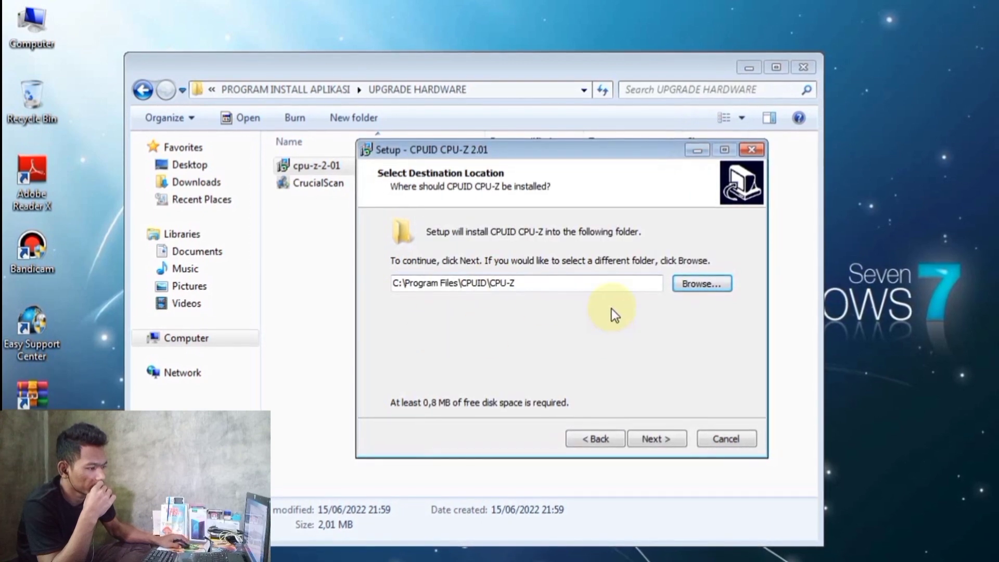
# Install CPU-Z with the default destination and Start Menu folder, a desktop icon enabled, and finish setup with the cpuz_readme.txt viewing option.
pyautogui.click(663, 439)
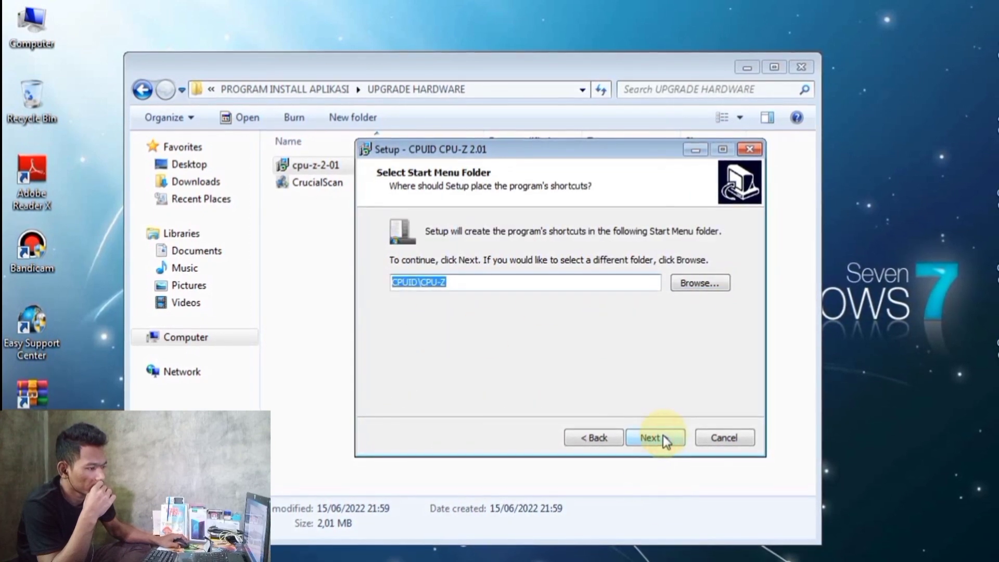
pyautogui.click(662, 438)
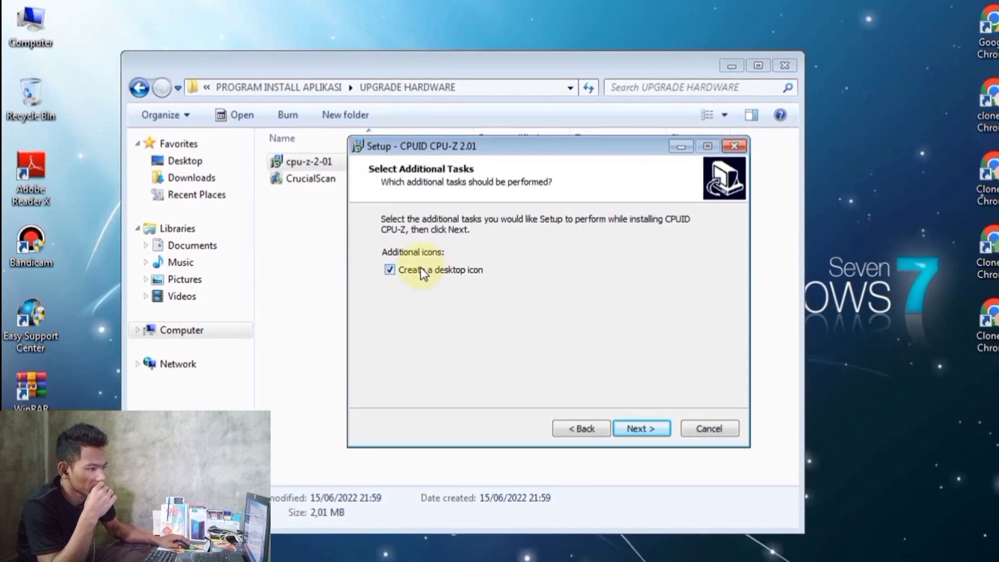
pyautogui.click(638, 428)
pyautogui.click(631, 428)
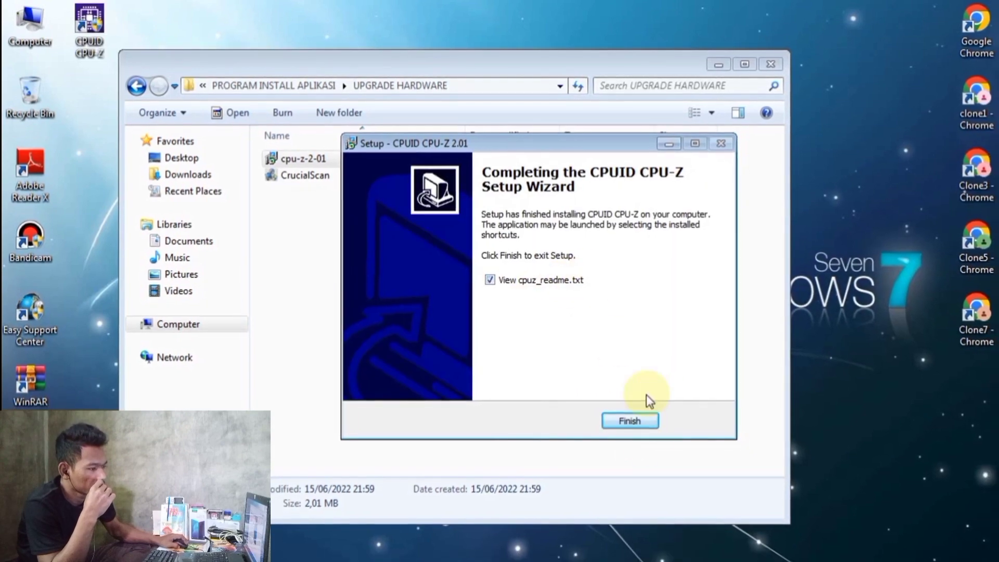
pyautogui.click(636, 425)
# Skim the cpuz_readme file, then close it and the UPGRADE HARDWARE folder window.
pyautogui.scroll(-10, 327, 165)
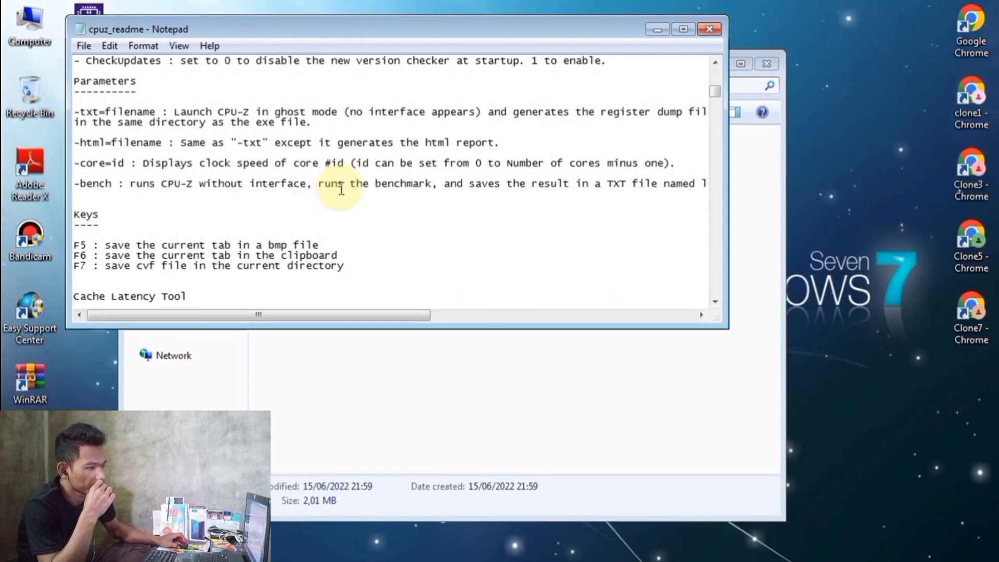
pyautogui.scroll(15, 335, 185)
pyautogui.click(709, 28)
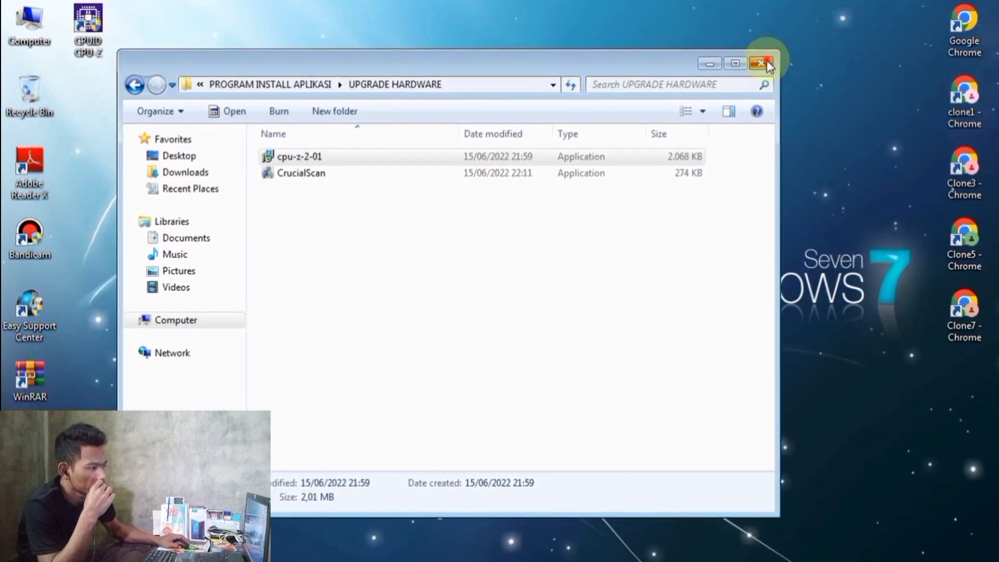
pyautogui.click(769, 62)
# Refresh the desktop and launch CPU-Z from its desktop shortcut.
pyautogui.rightClick(492, 58)
pyautogui.click(579, 121)
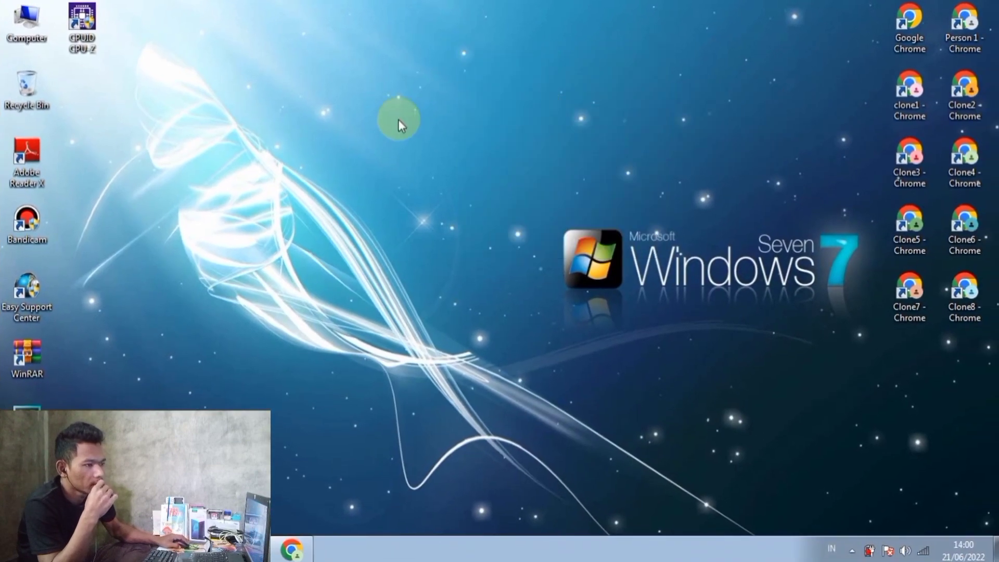
pyautogui.click(83, 40)
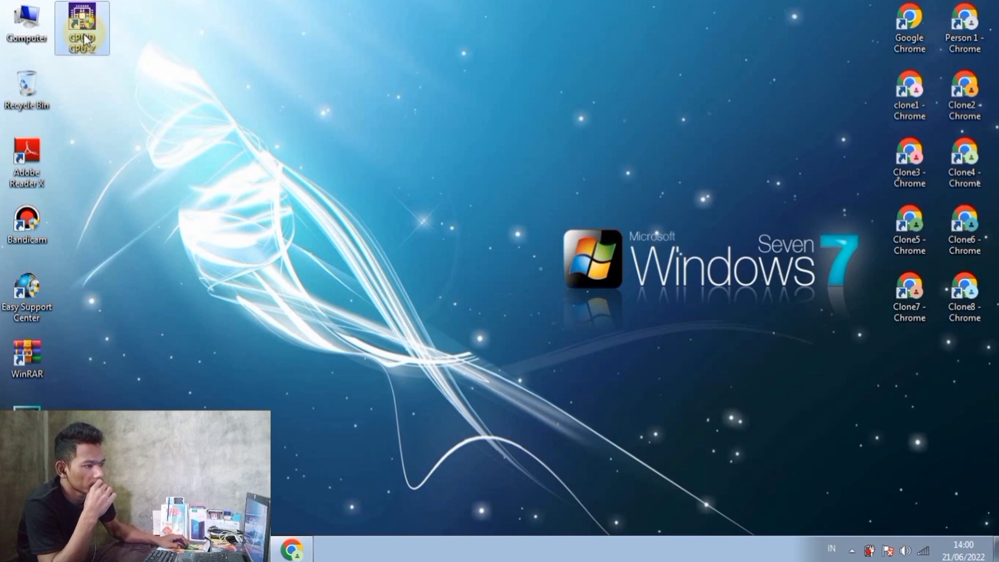
pyautogui.doubleClick(84, 40)
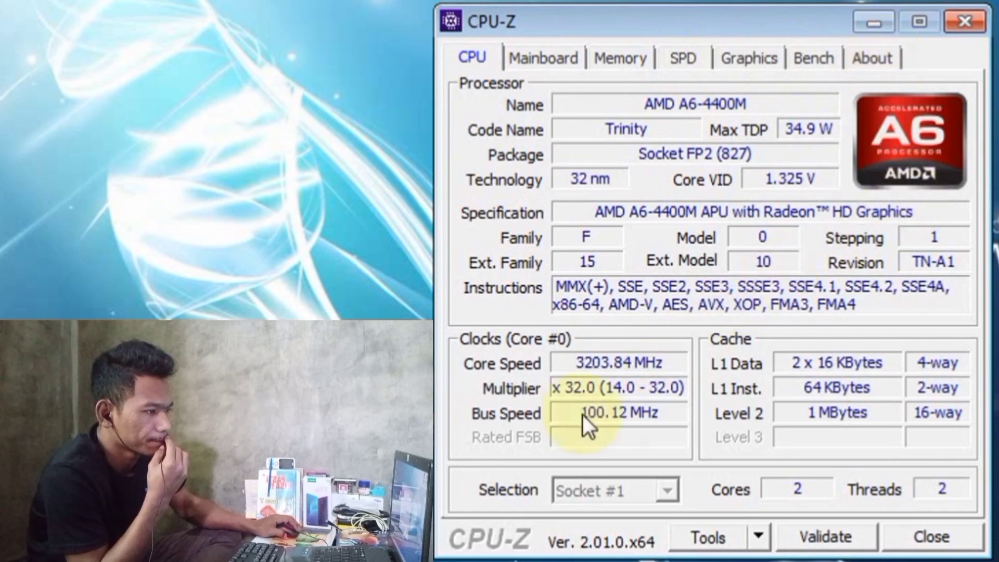
# Examine the laptop's memory type, size and timings in CPU-Z, and open the SPD details of the installed module.
pyautogui.click(619, 63)
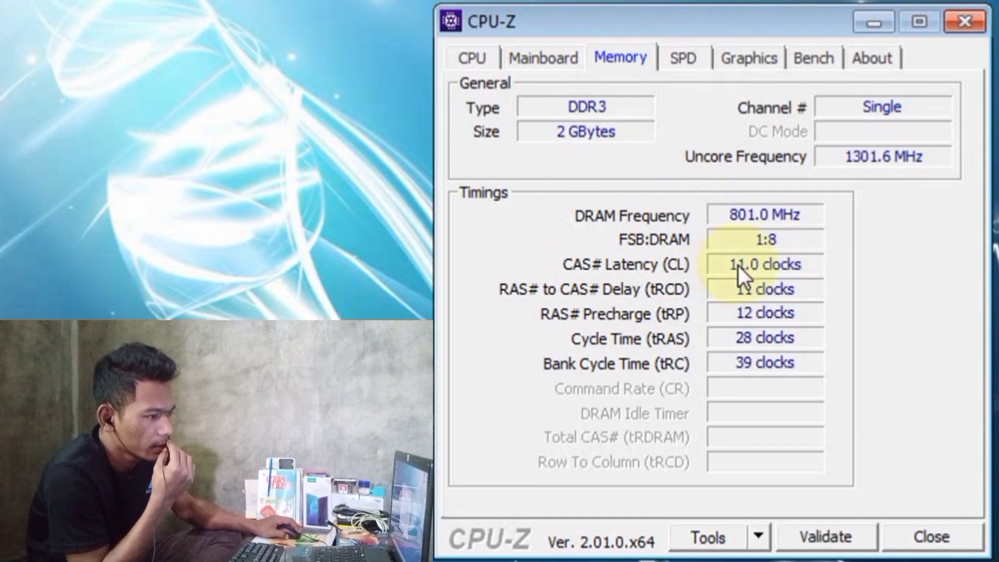
pyautogui.click(848, 265)
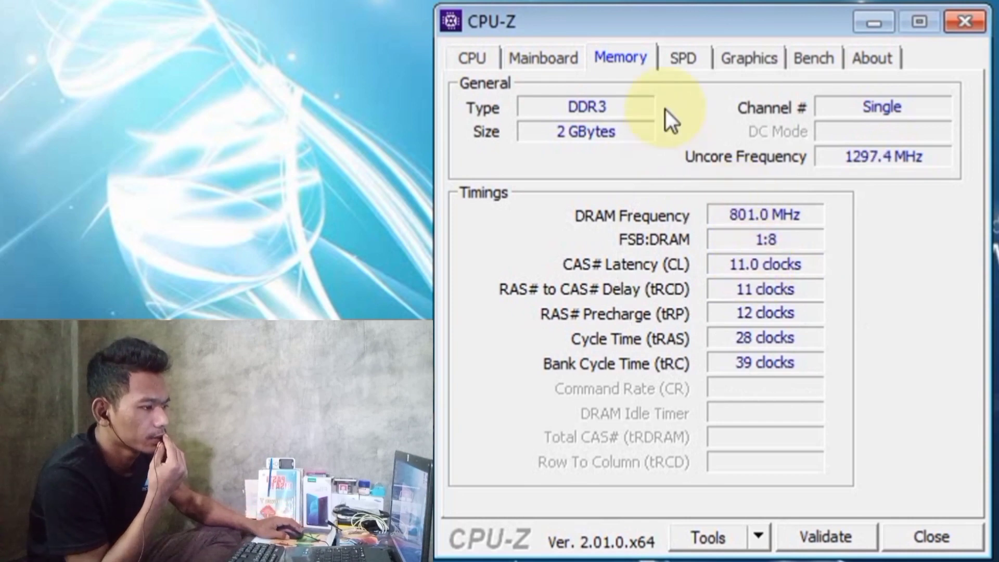
pyautogui.click(692, 59)
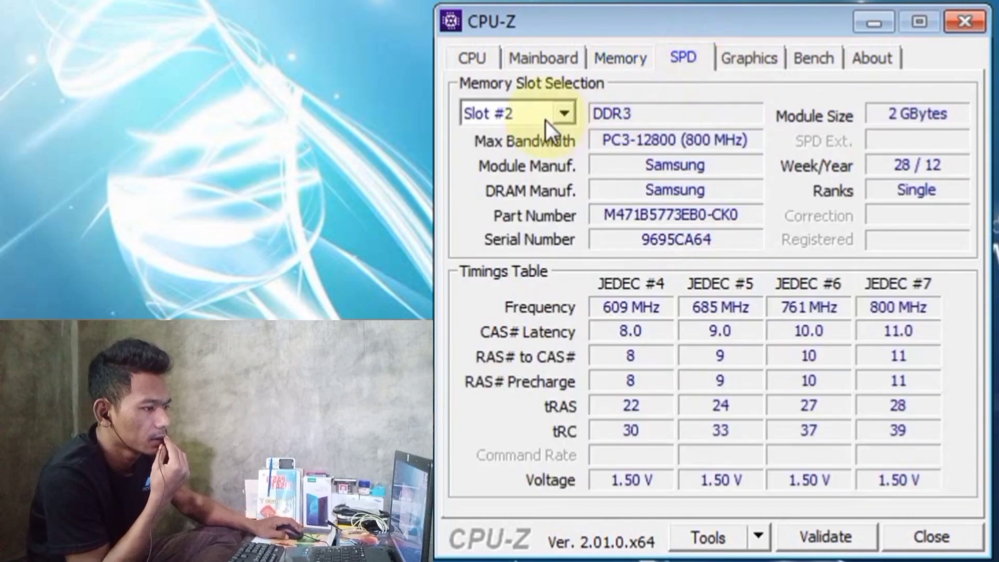